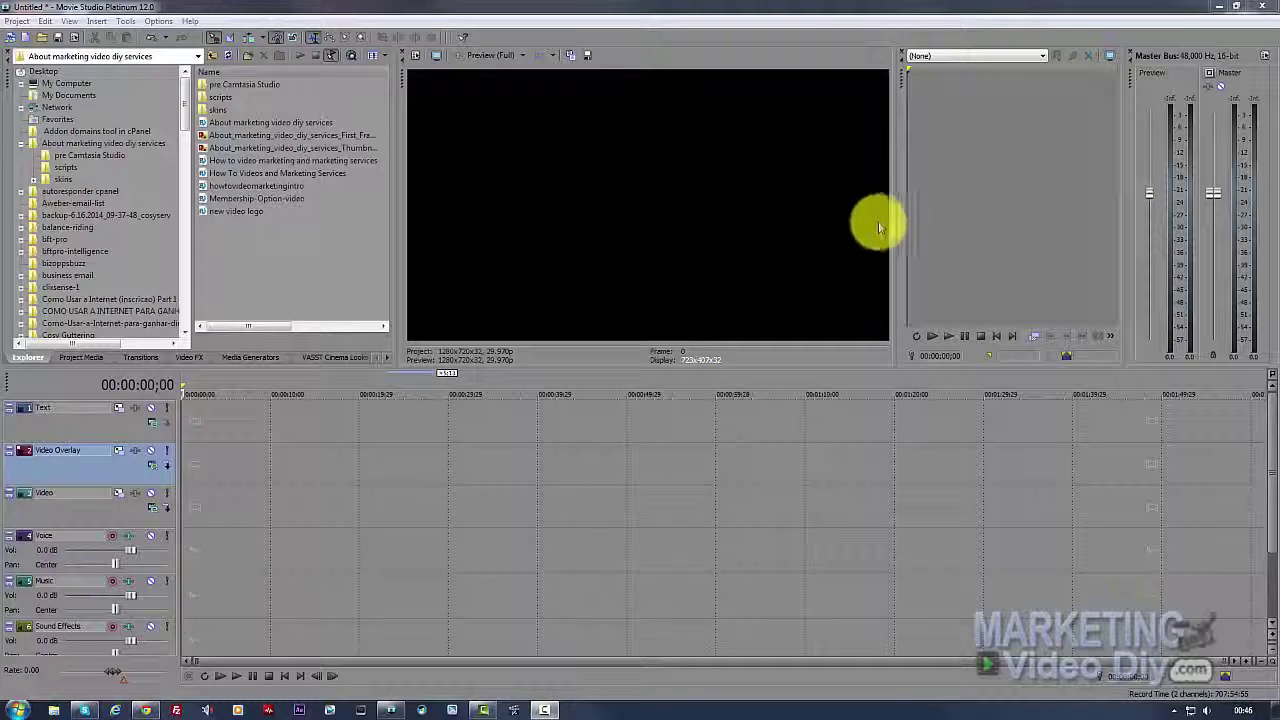
Drag the Video Preview/Trimmer splitter left so the Trimmer pane gets more width
{"action": "left_click_drag", "start_coordinate": [893, 217], "coordinate": [746, 204]}
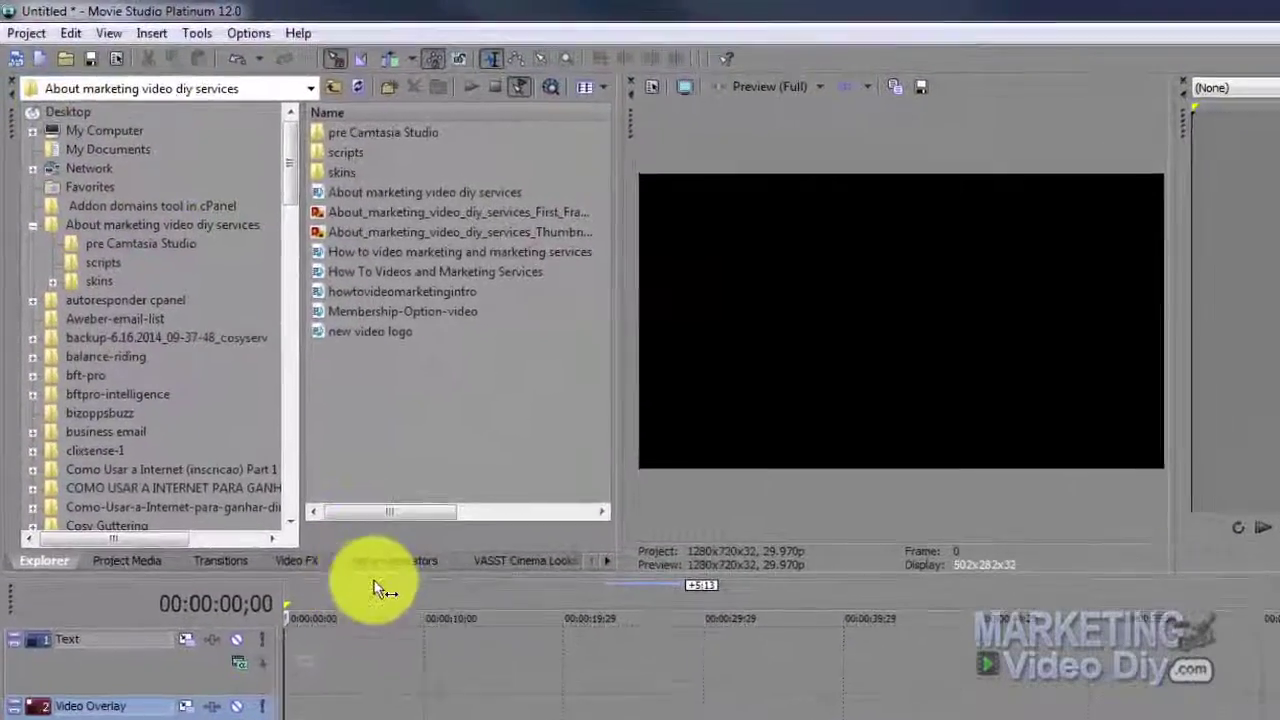
Import the freesnowboardingtrick video from the Videos library into Project Media
{"action": "left_click", "coordinate": [127, 560]}
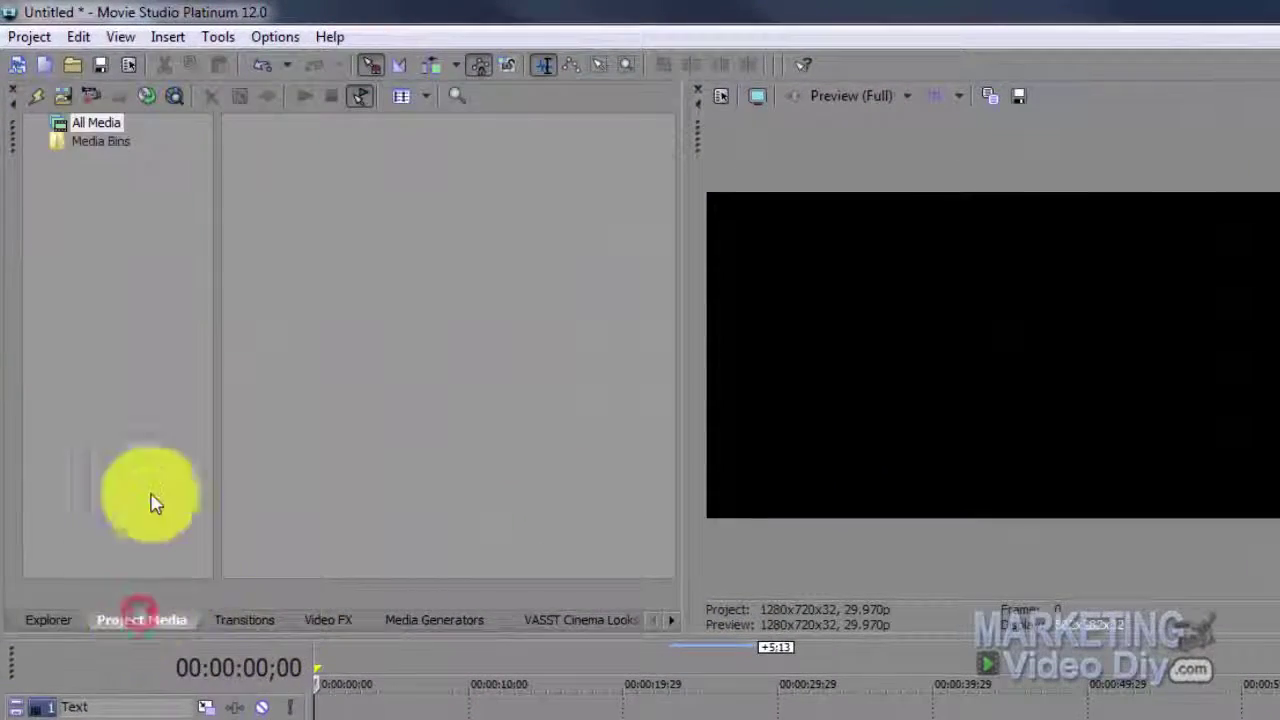
{"action": "left_click", "coordinate": [62, 100]}
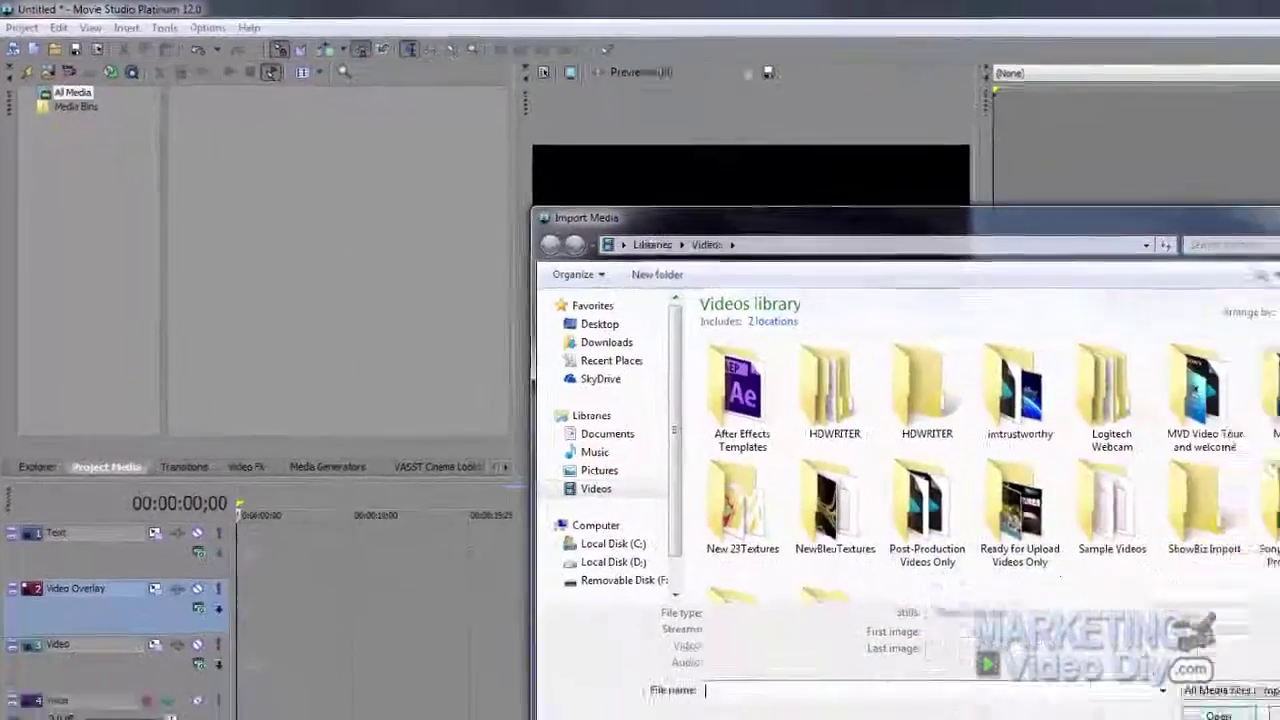
{"action": "left_click_drag", "start_coordinate": [1165, 330], "coordinate": [1178, 378]}
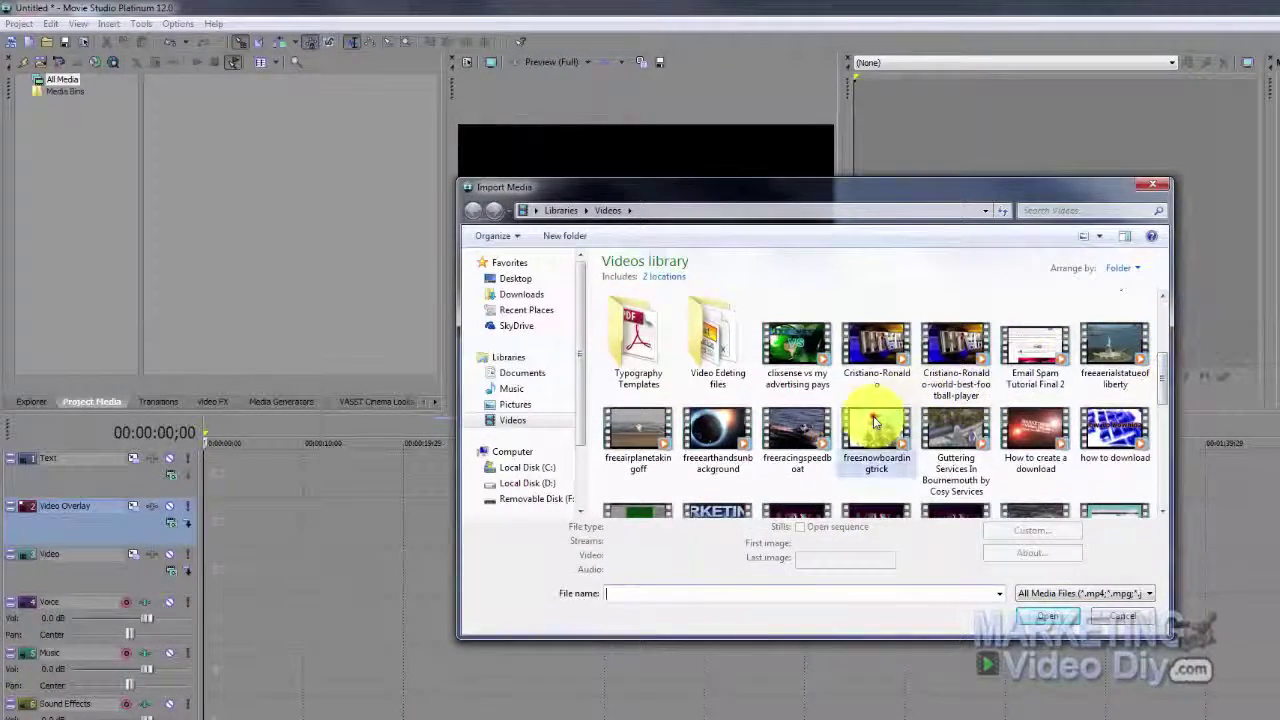
{"action": "left_click", "coordinate": [872, 430]}
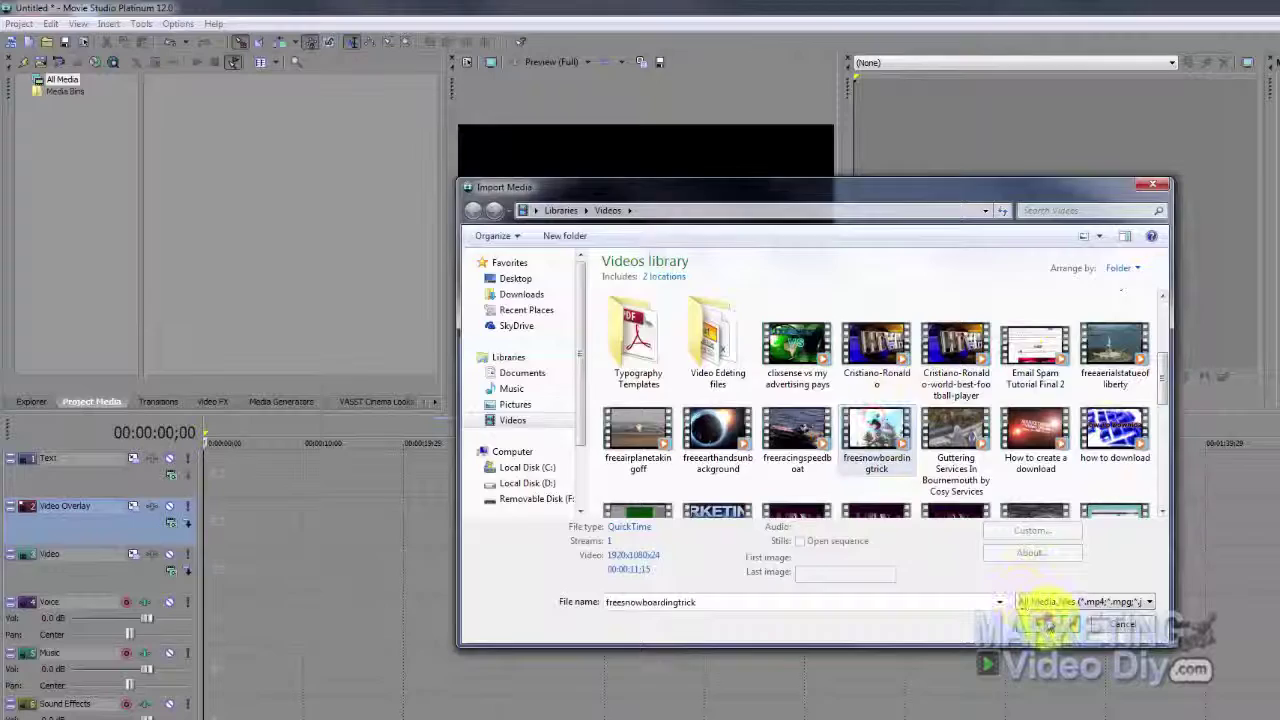
{"action": "left_click", "coordinate": [1046, 622]}
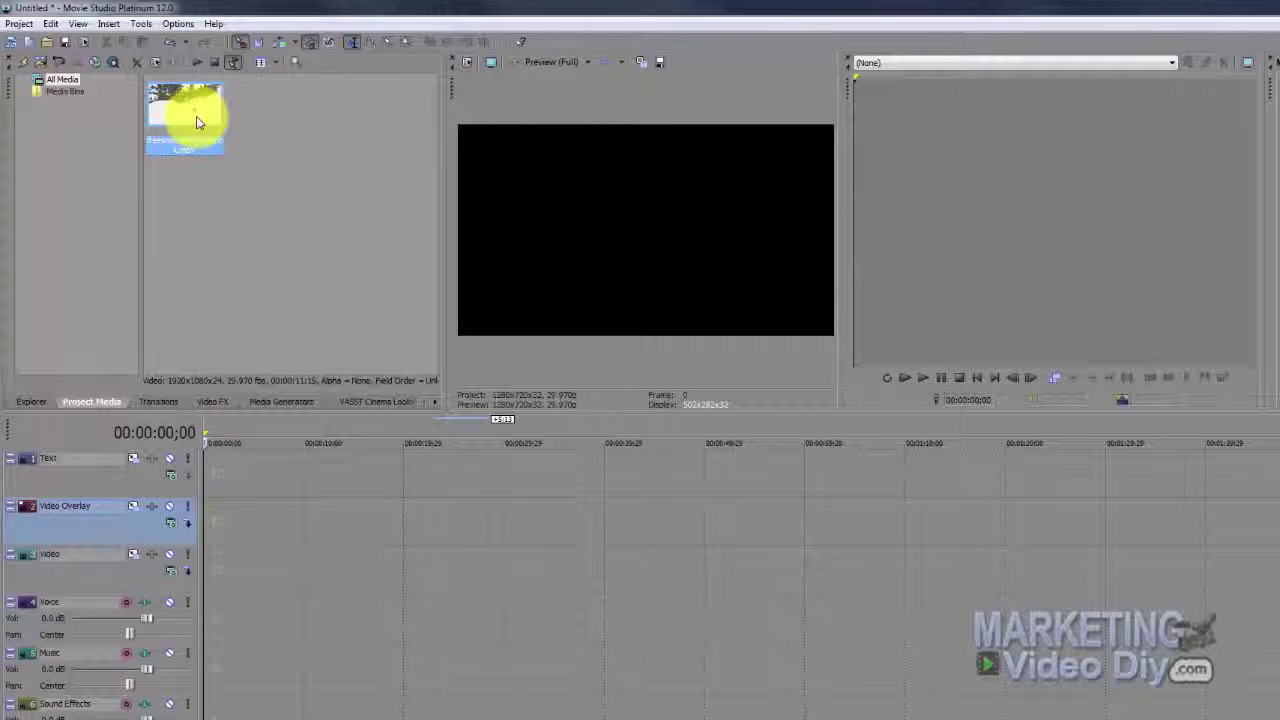
Turn on Auto Preview and play freesnowboardingtrick.mov, stopping it partway through
{"action": "left_click_drag", "start_coordinate": [194, 120], "coordinate": [290, 135]}
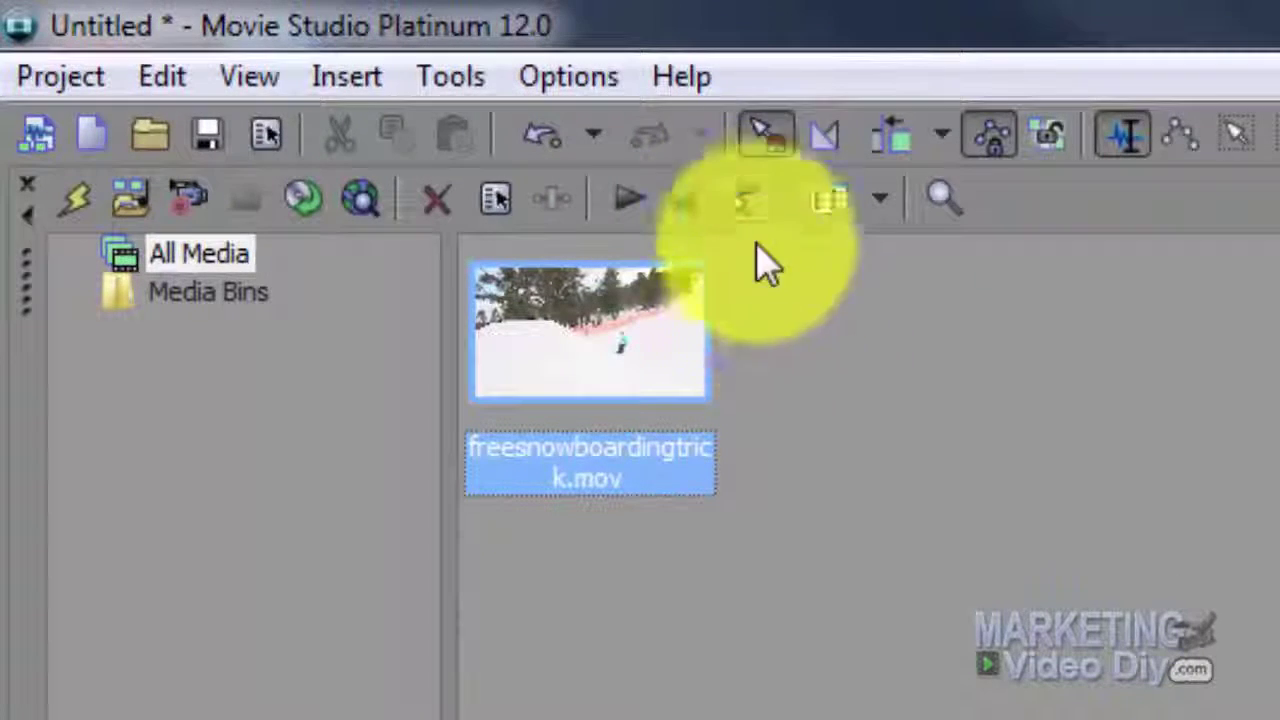
{"action": "left_click", "coordinate": [745, 205]}
{"action": "left_click", "coordinate": [745, 205]}
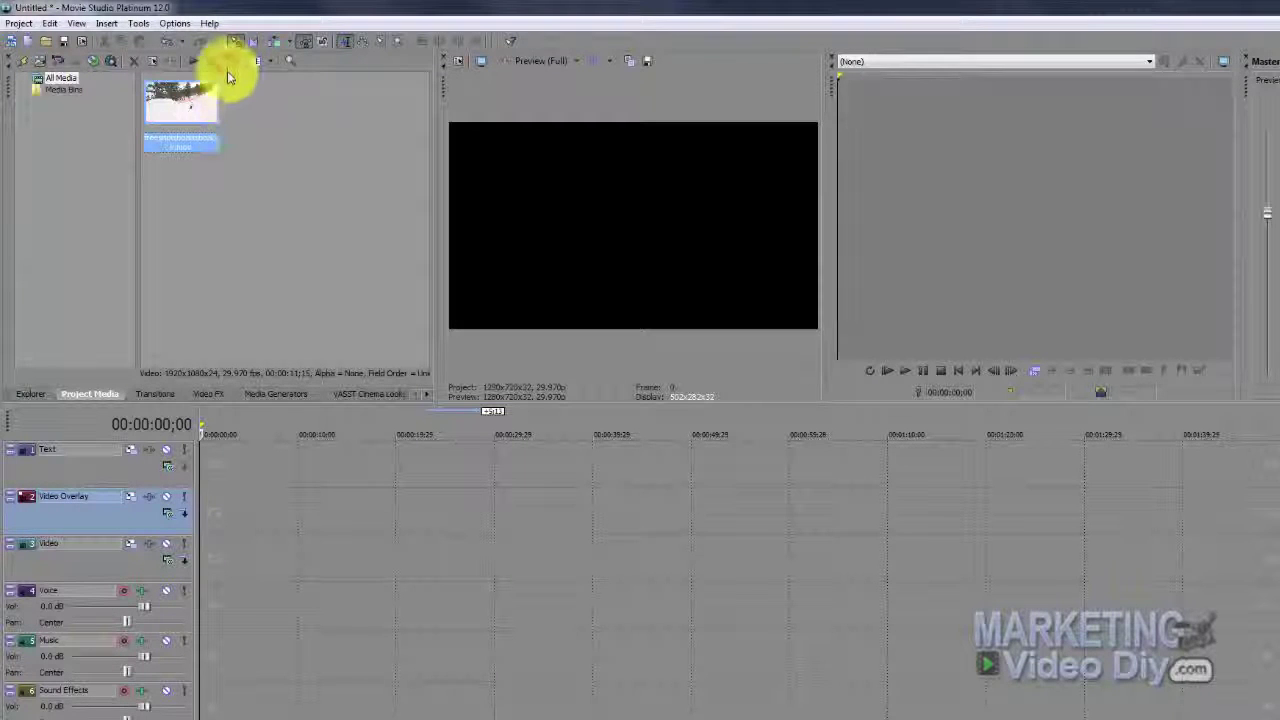
{"action": "left_click", "coordinate": [228, 62]}
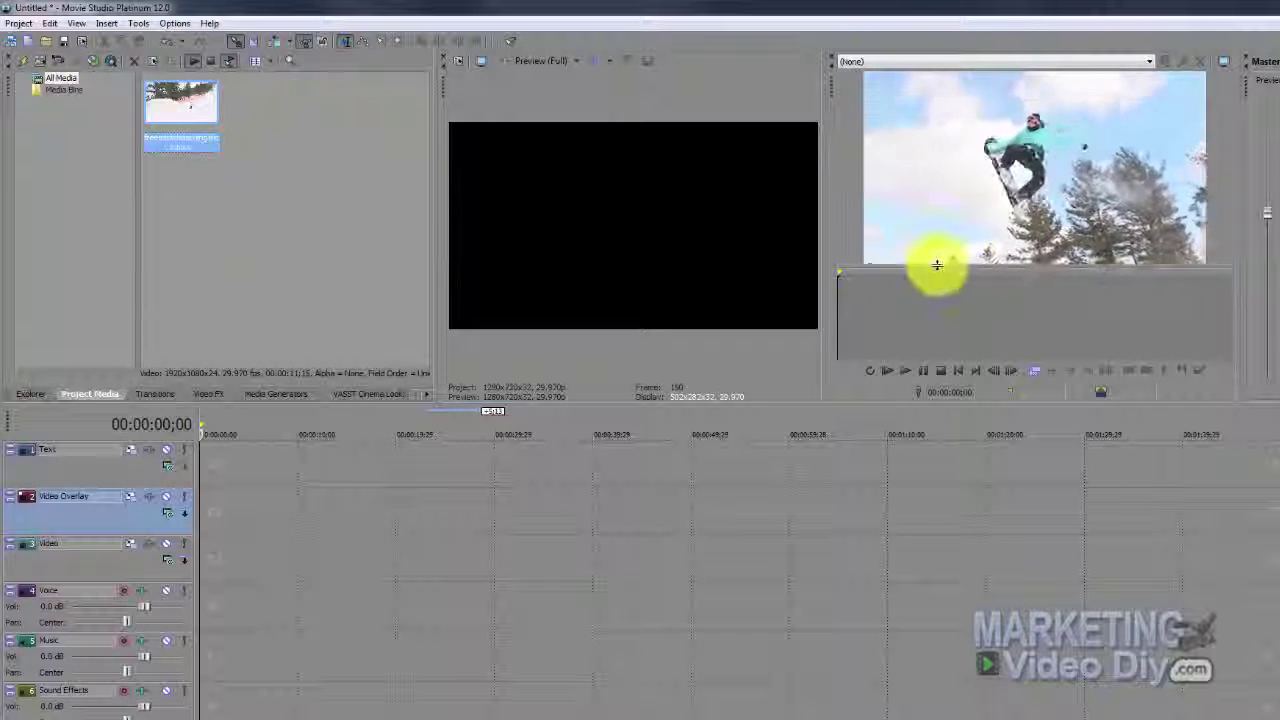
{"action": "left_click", "coordinate": [1019, 303]}
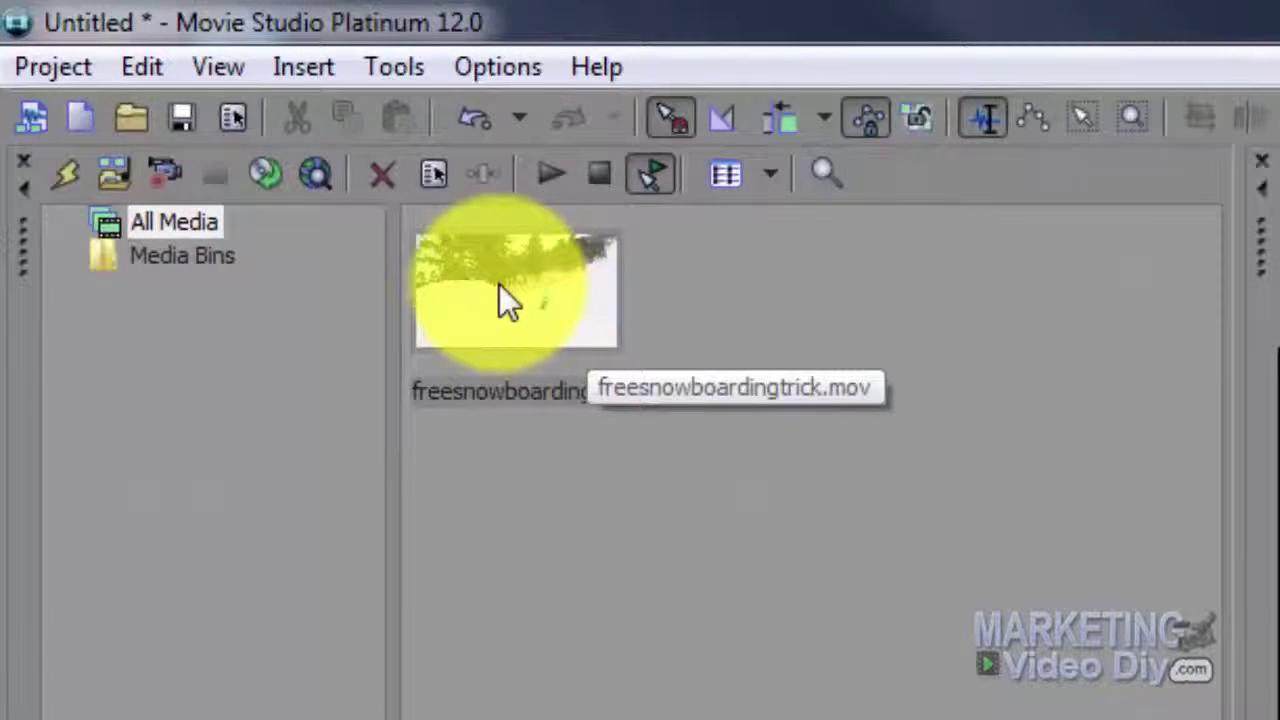
Open freesnowboardingtrick.mov in the Trimmer and float the Trimmer as a slightly enlarged window
{"action": "left_click", "coordinate": [499, 286]}
{"action": "right_click", "coordinate": [499, 286]}
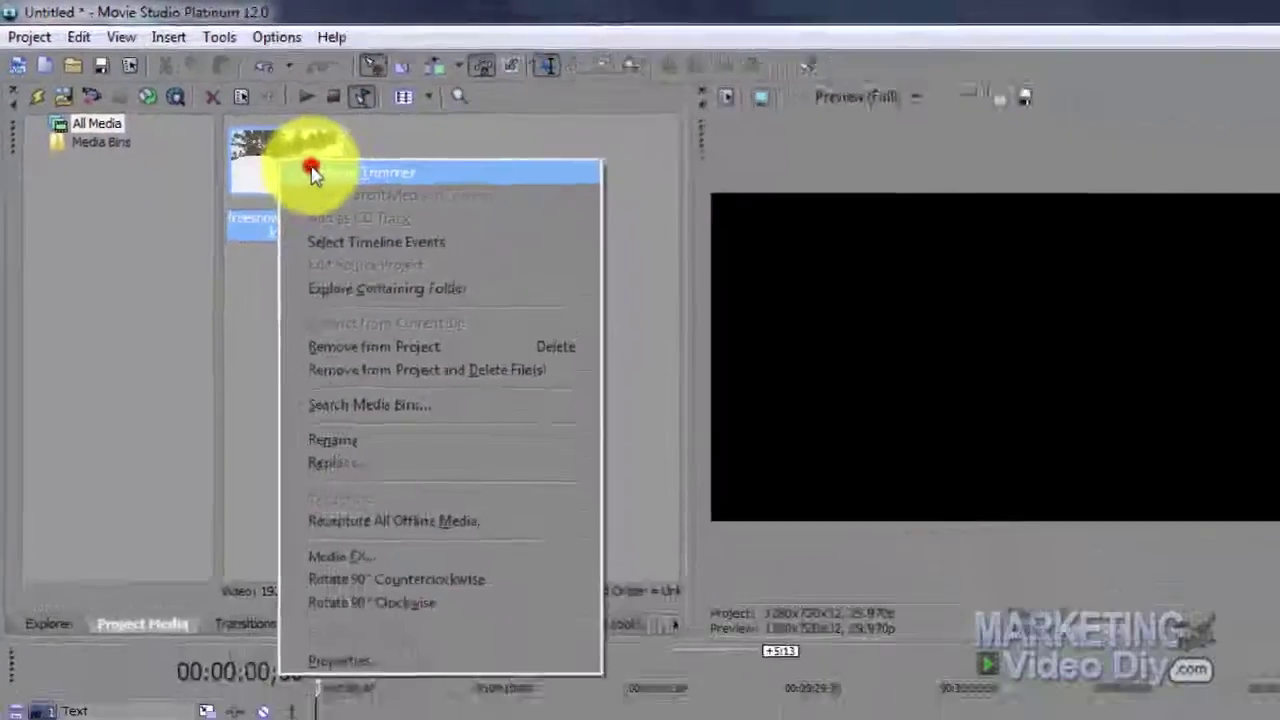
{"action": "left_click", "coordinate": [545, 300]}
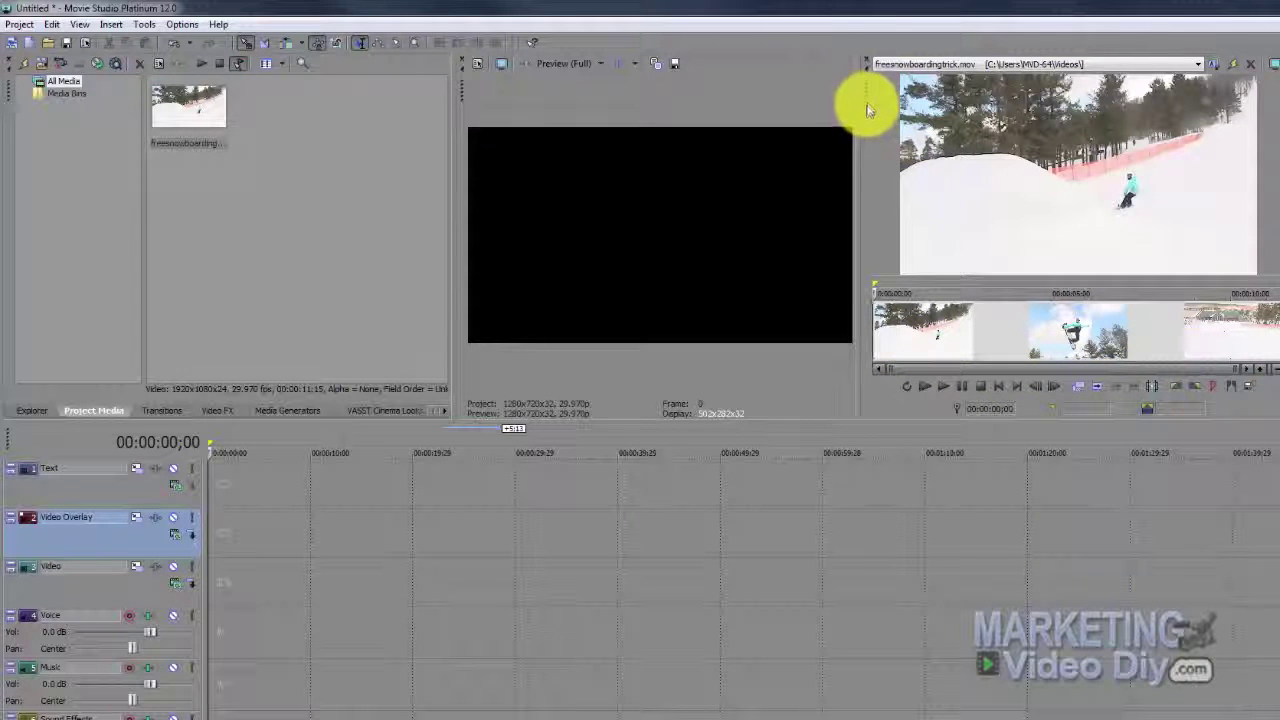
{"action": "left_click_drag", "start_coordinate": [868, 88], "coordinate": [527, 177]}
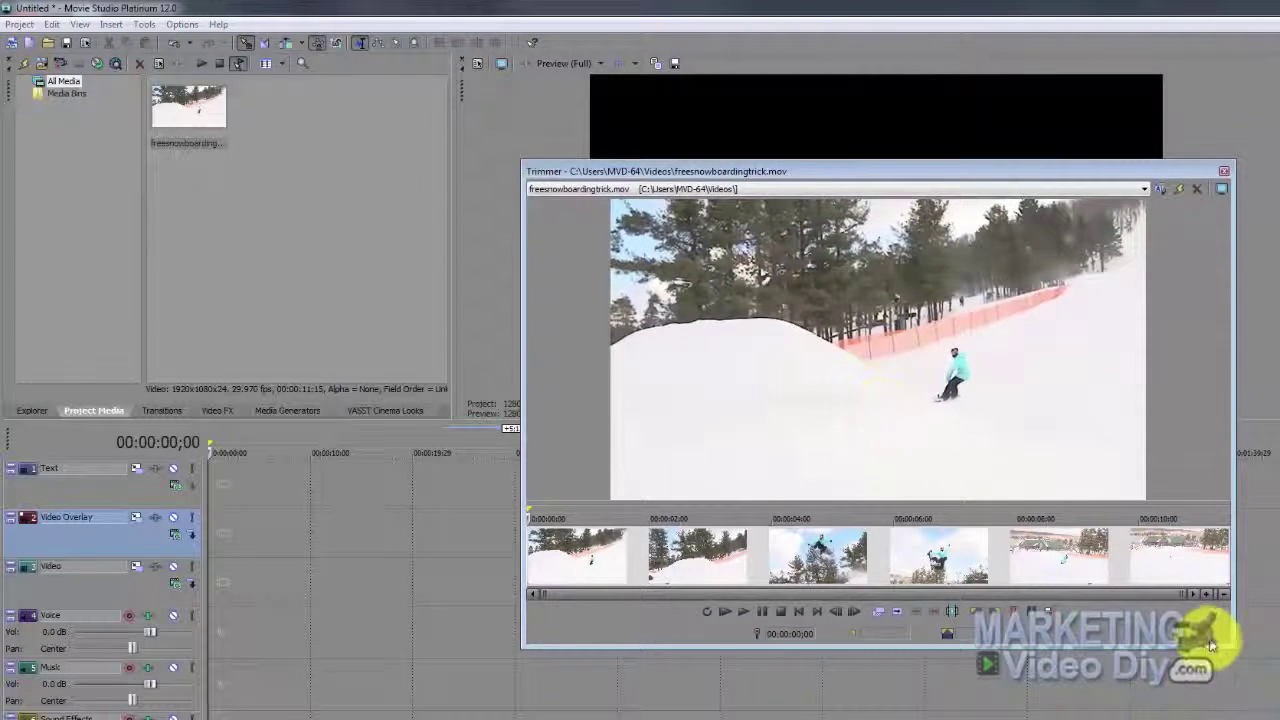
{"action": "left_click_drag", "start_coordinate": [1228, 643], "coordinate": [1250, 650]}
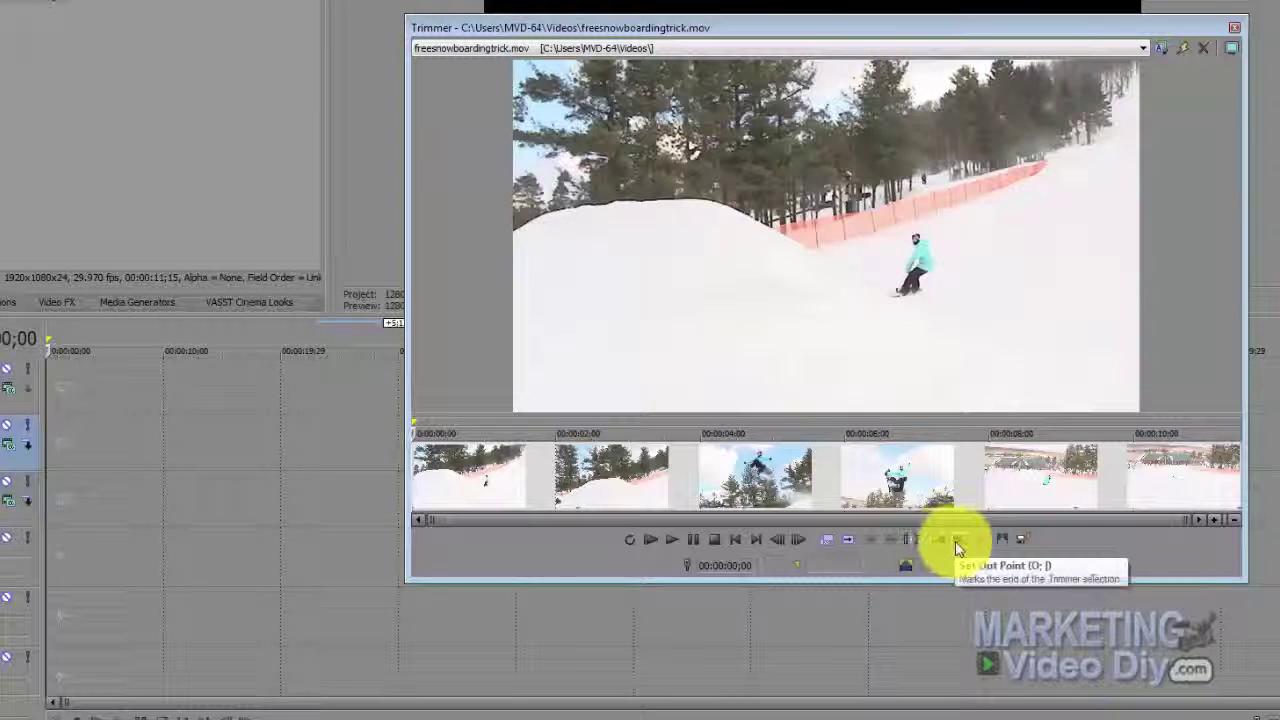
Set the Trimmer in point at 00:00:03;08 and out point at 00:00:08;05
{"action": "left_click", "coordinate": [958, 548]}
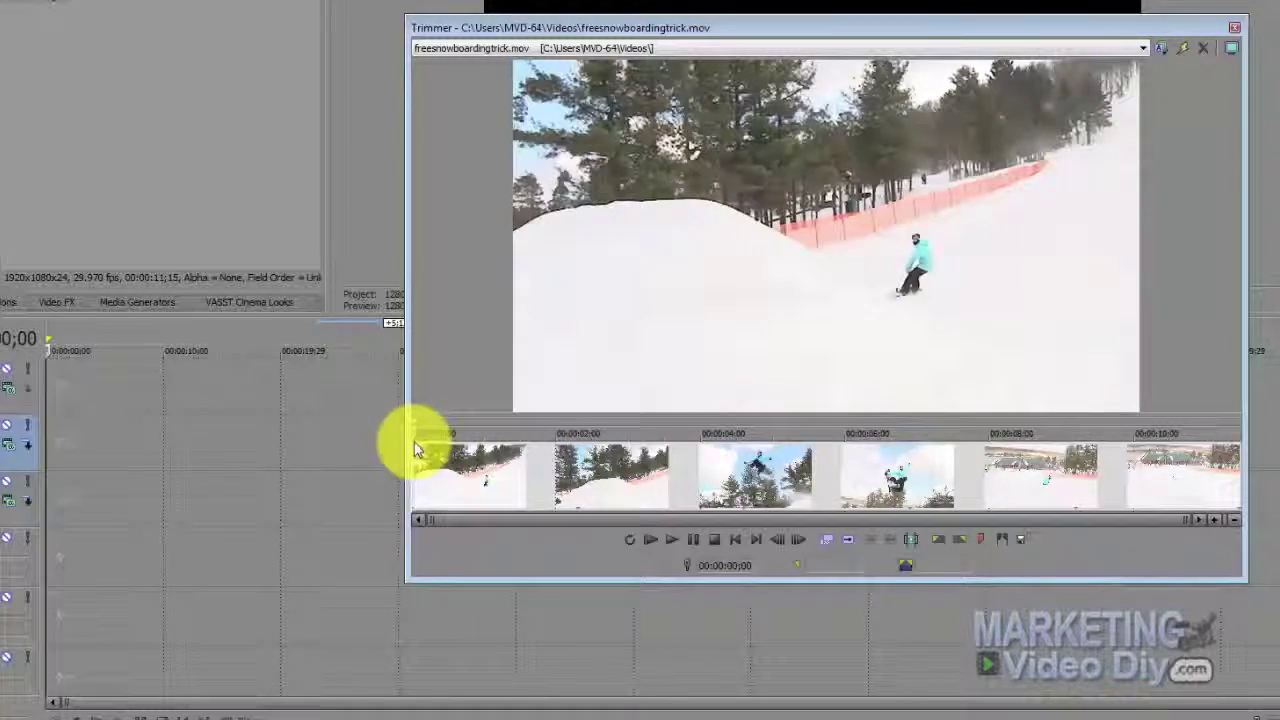
{"action": "left_click_drag", "start_coordinate": [413, 440], "coordinate": [600, 442]}
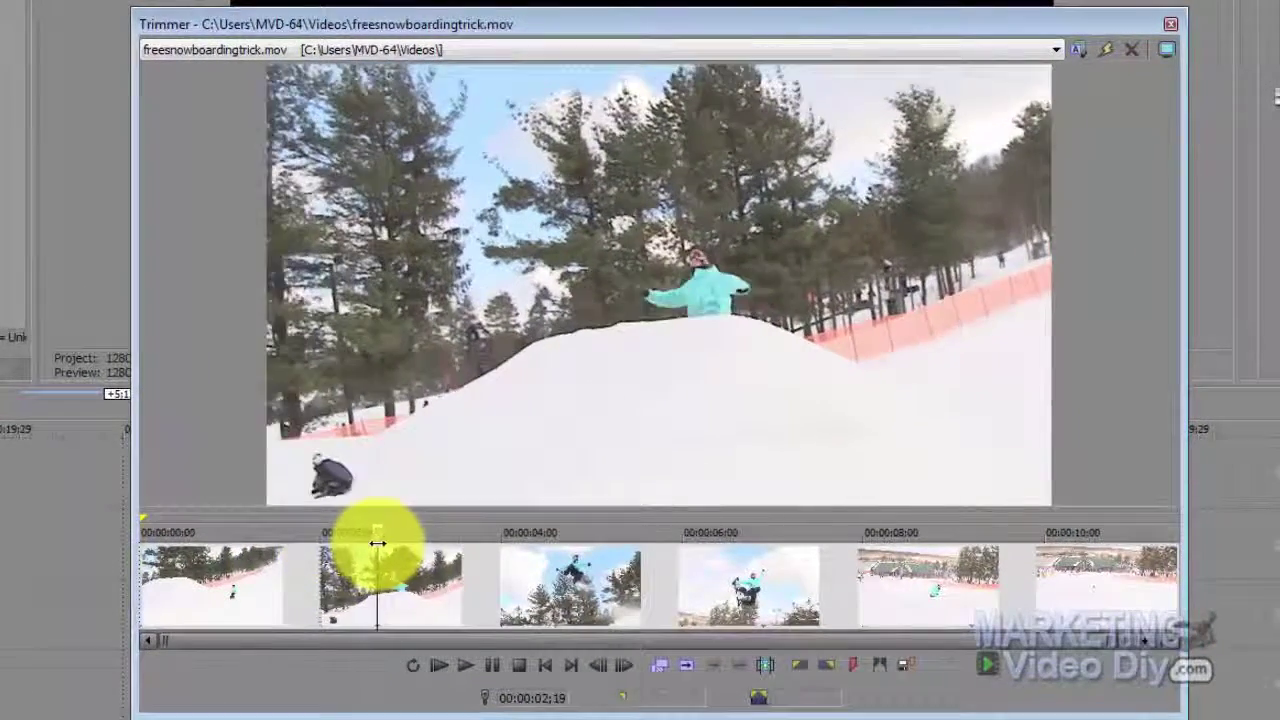
{"action": "left_click_drag", "start_coordinate": [377, 543], "coordinate": [434, 530]}
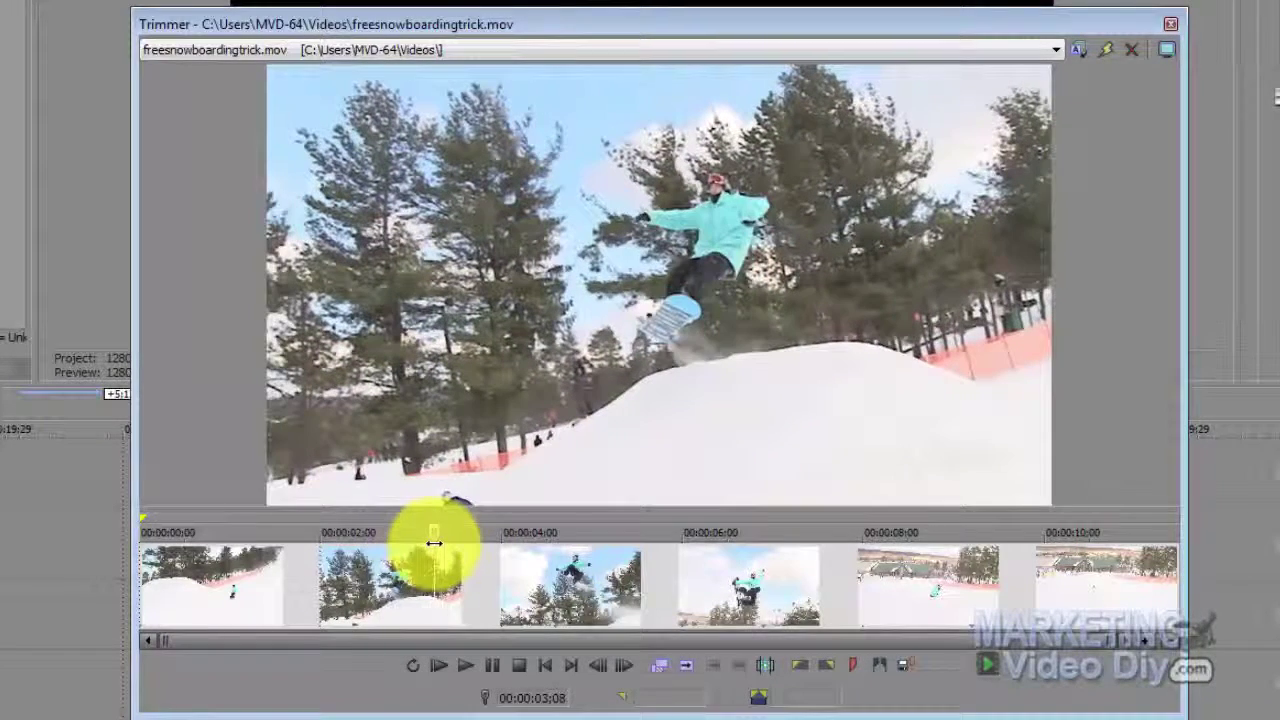
{"action": "left_click", "coordinate": [800, 665]}
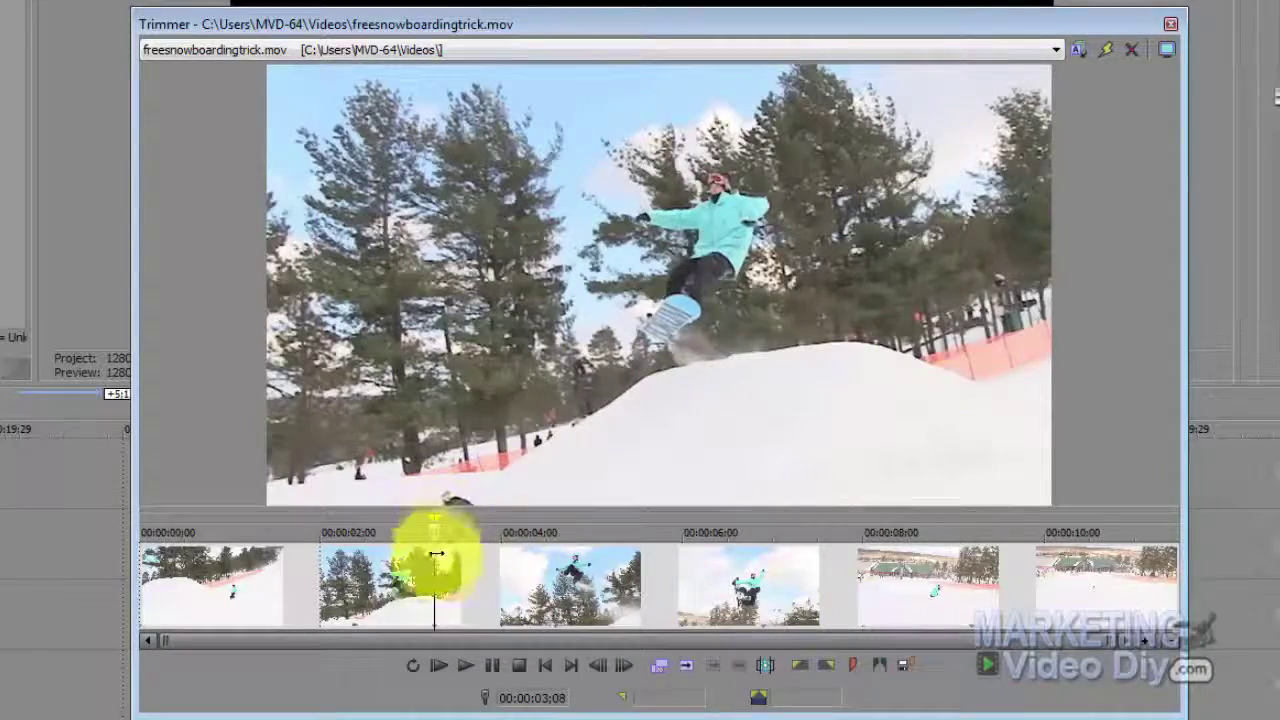
{"action": "left_click_drag", "start_coordinate": [437, 563], "coordinate": [877, 551]}
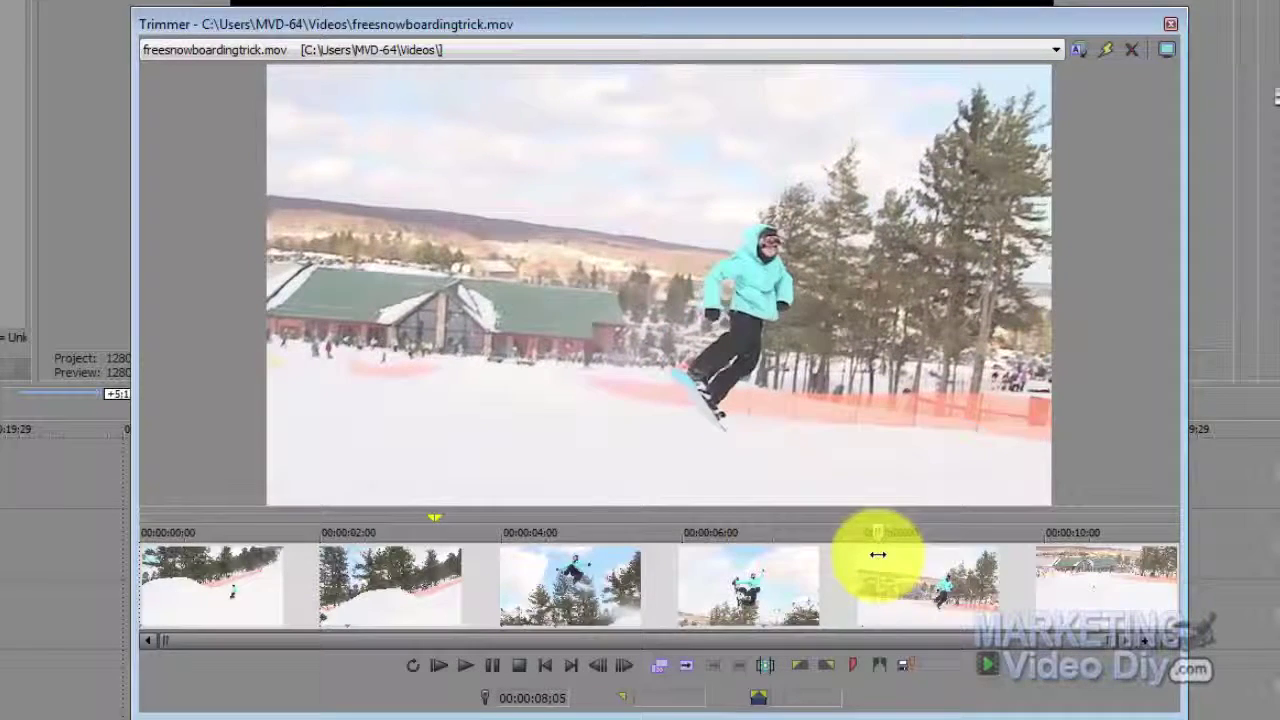
{"action": "left_click", "coordinate": [825, 668]}
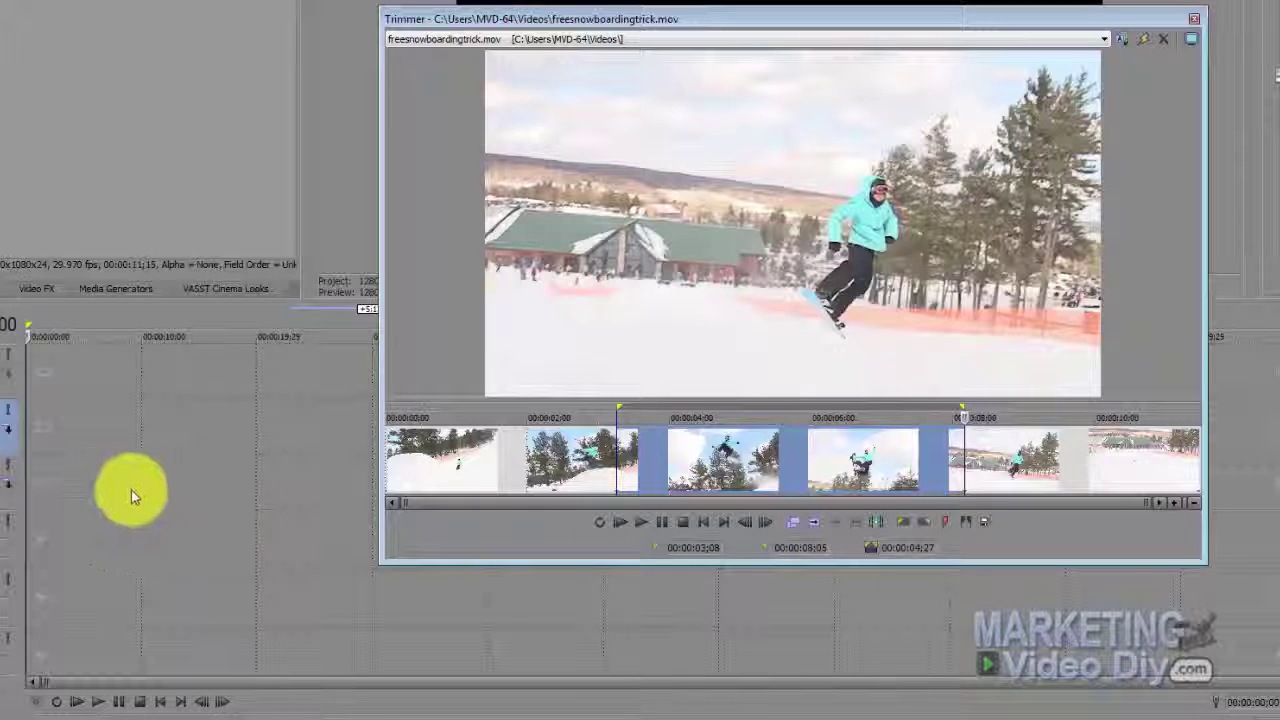
Move the timeline cursor to 00:00:08;02
{"action": "left_click", "coordinate": [32, 487]}
{"action": "left_click_drag", "start_coordinate": [47, 487], "coordinate": [119, 487]}
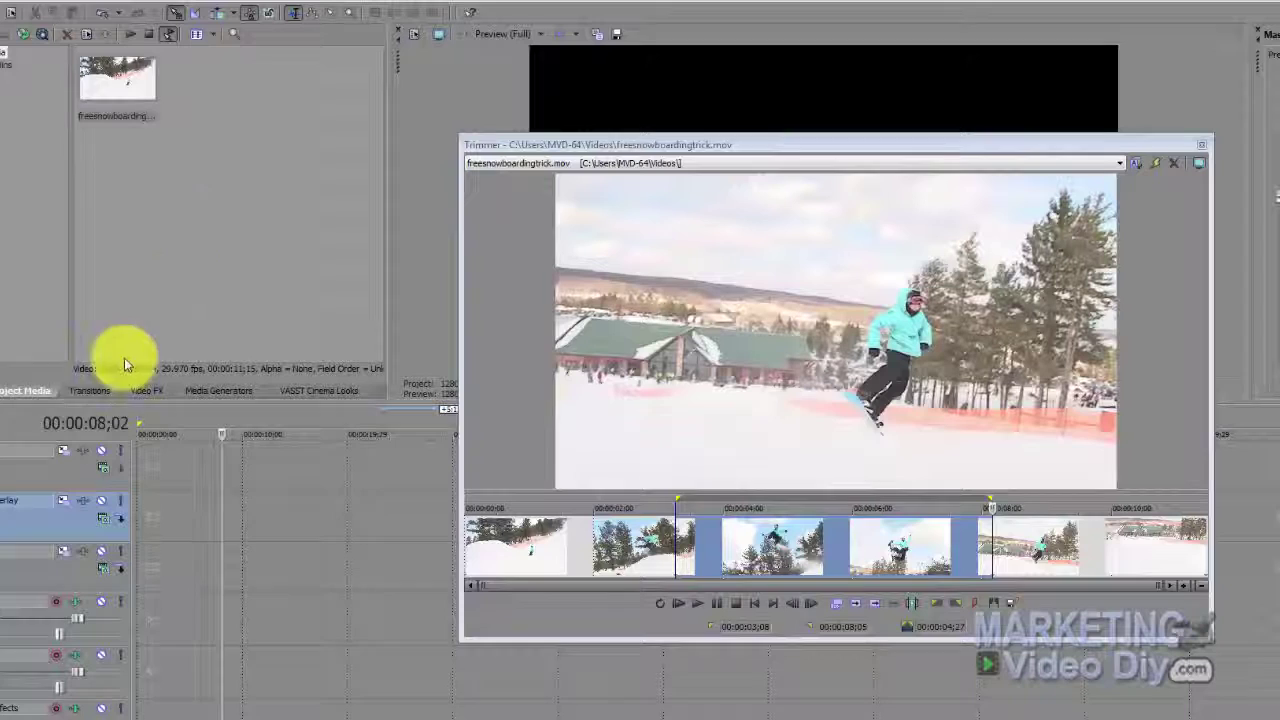
Create a subclip from the trimmed selection, replacing its default name with 'airborne'
{"action": "left_click", "coordinate": [29, 390]}
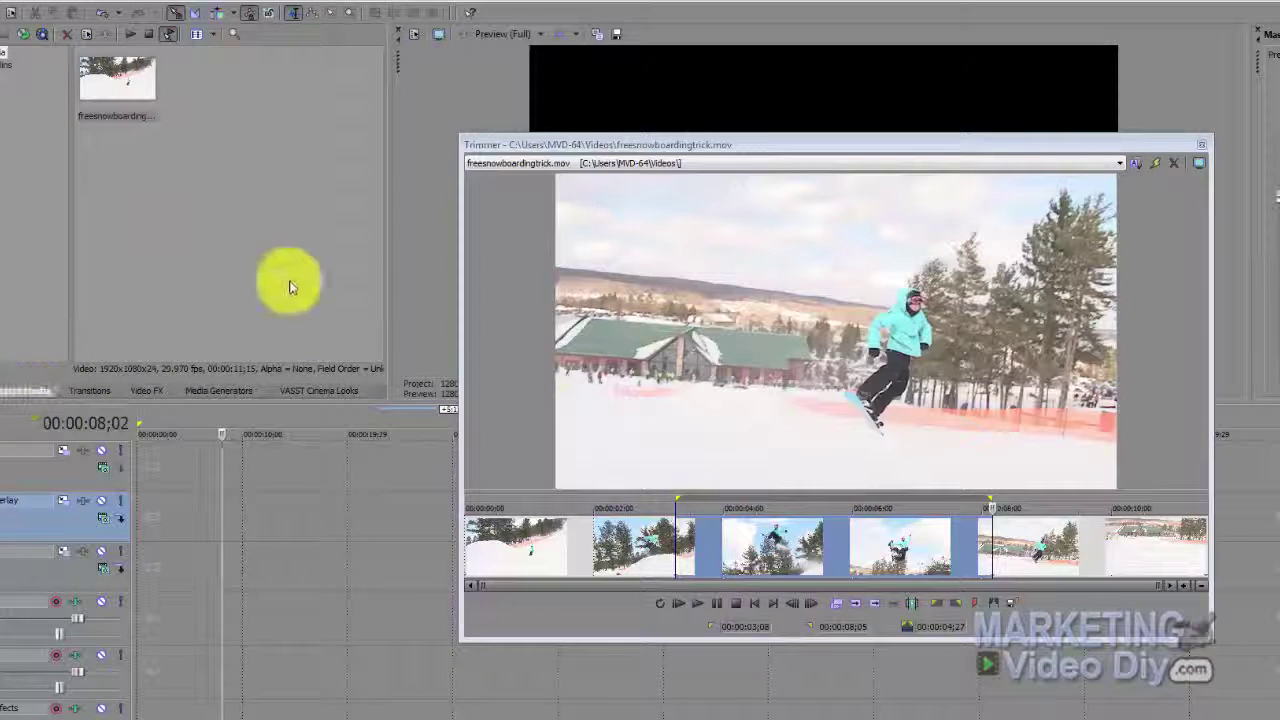
{"action": "left_click", "coordinate": [913, 603]}
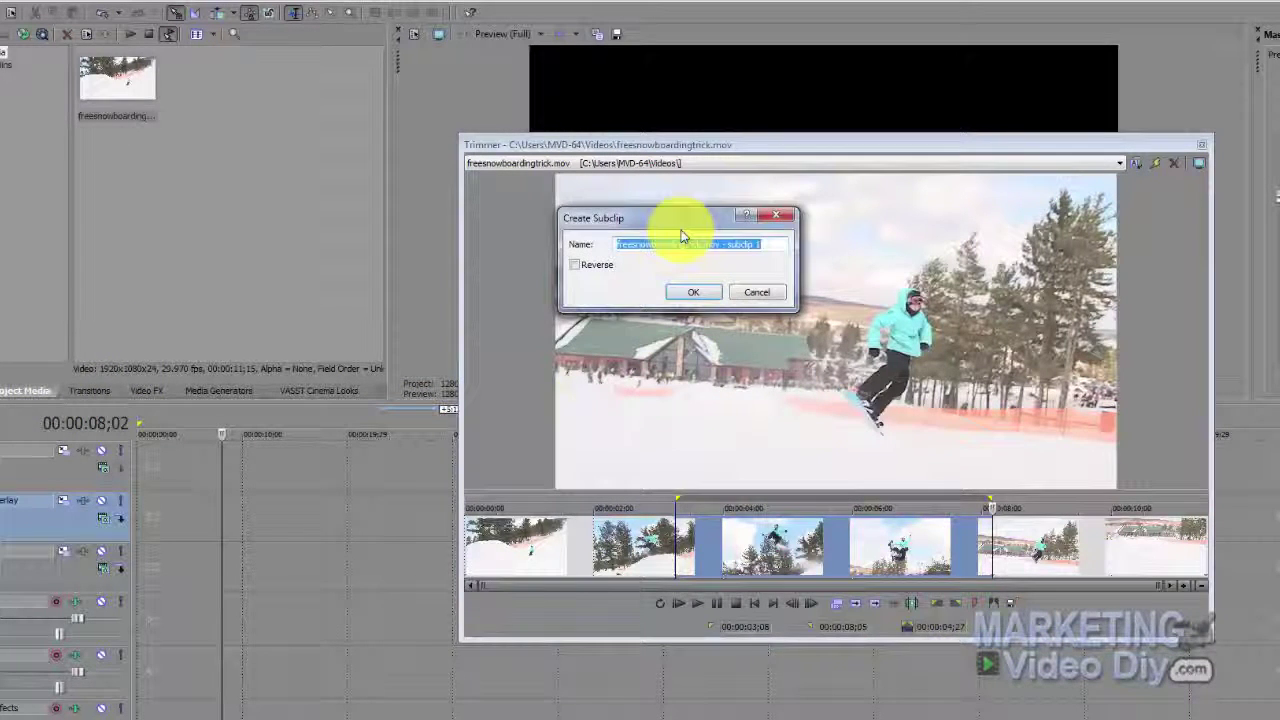
{"action": "left_click", "coordinate": [669, 246]}
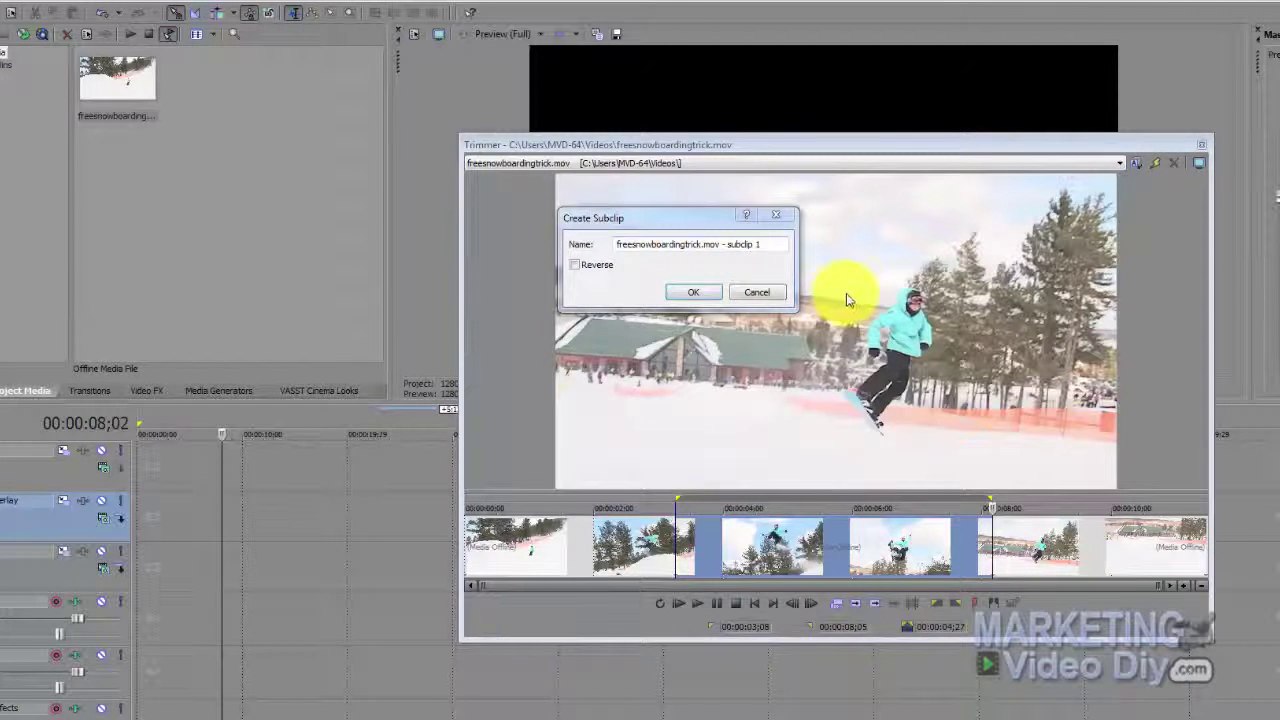
{"action": "left_click_drag", "start_coordinate": [712, 244], "coordinate": [571, 243]}
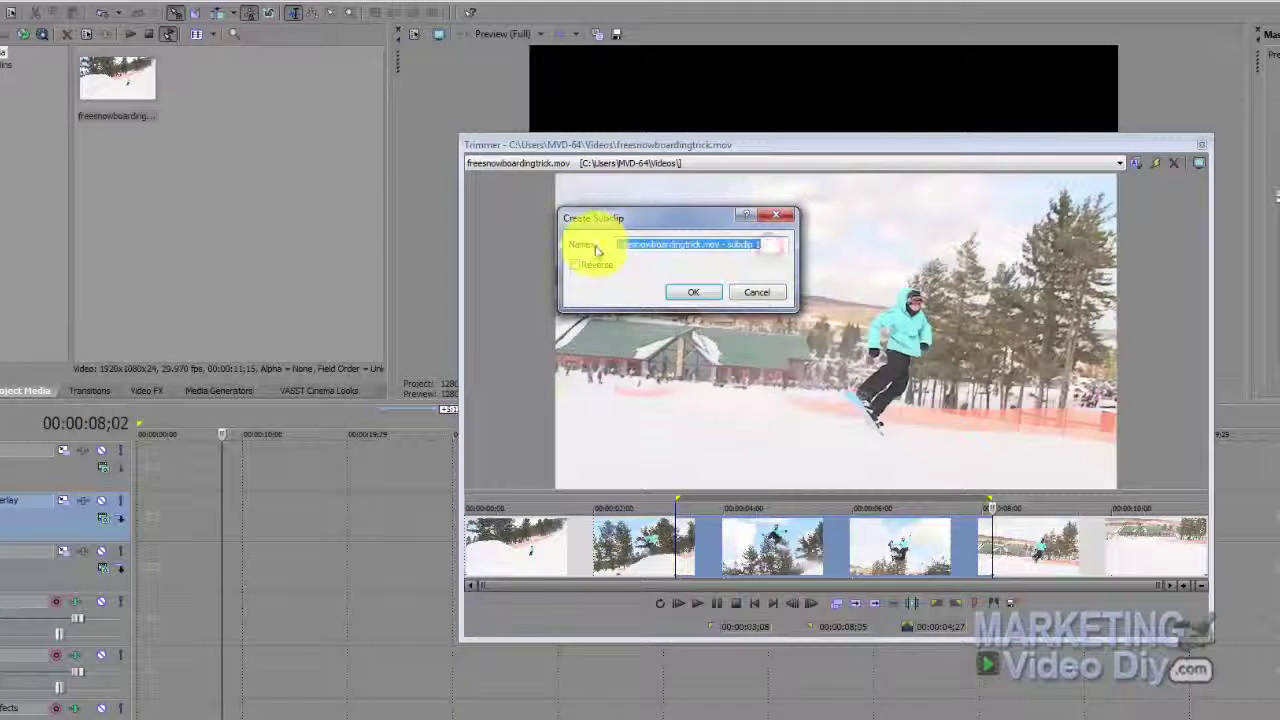
{"action": "key", "text": "BackSpace"}
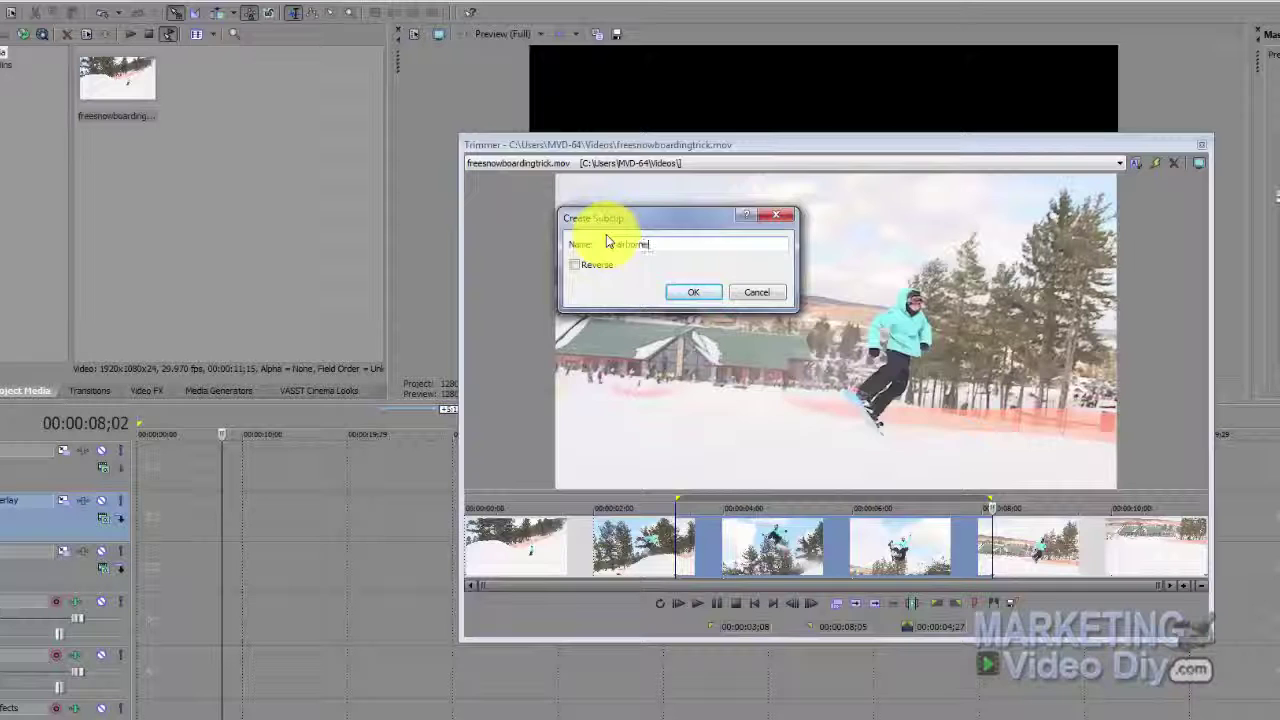
{"action": "left_click", "coordinate": [691, 290]}
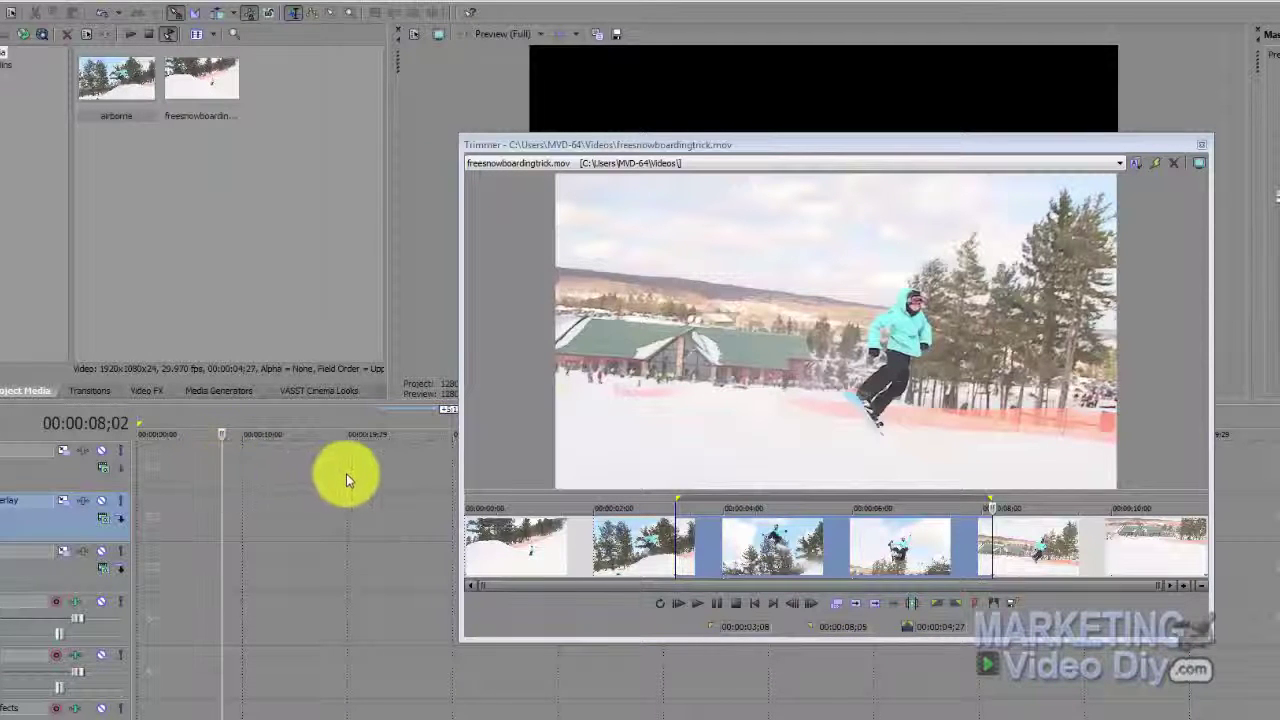
Add the airborne section twice to Video Overlay from the cursor, then re-dock and widen the Trimmer
{"action": "left_click", "coordinate": [877, 605]}
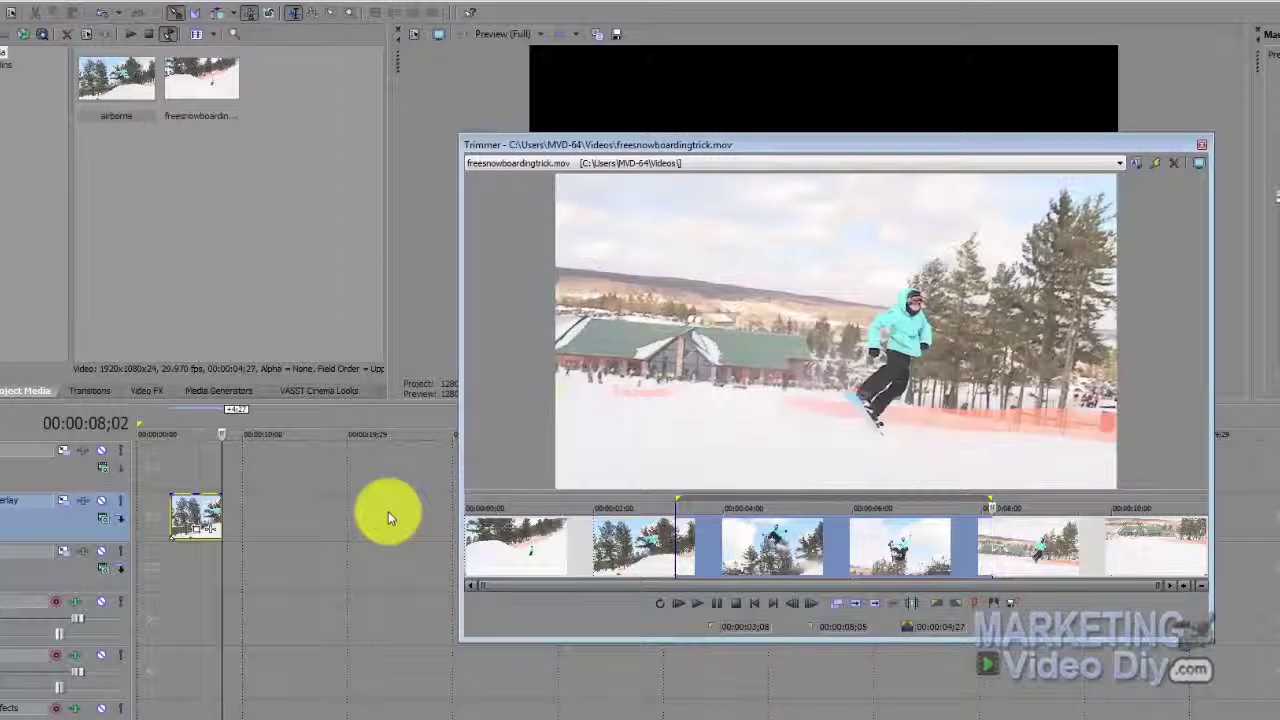
{"action": "left_click", "coordinate": [854, 605]}
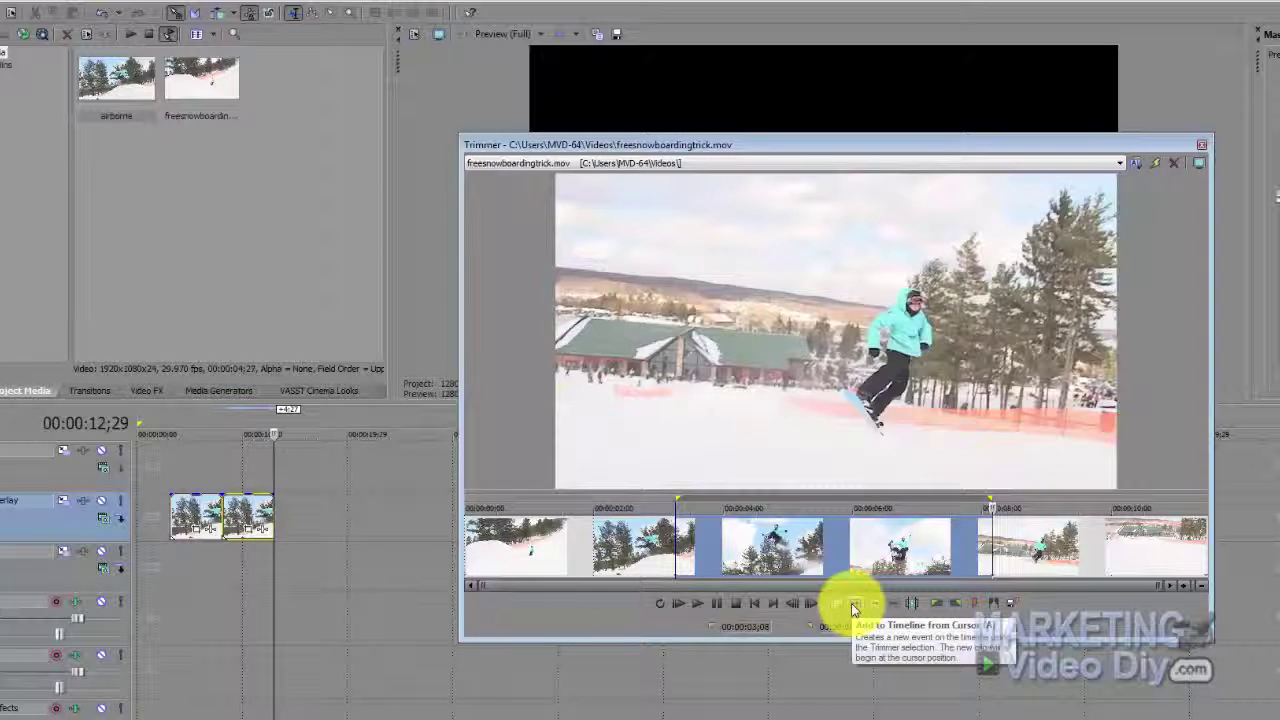
{"action": "left_click_drag", "start_coordinate": [271, 565], "coordinate": [222, 563]}
{"action": "left_click_drag", "start_coordinate": [491, 143], "coordinate": [969, 45]}
{"action": "left_click_drag", "start_coordinate": [937, 123], "coordinate": [846, 123]}
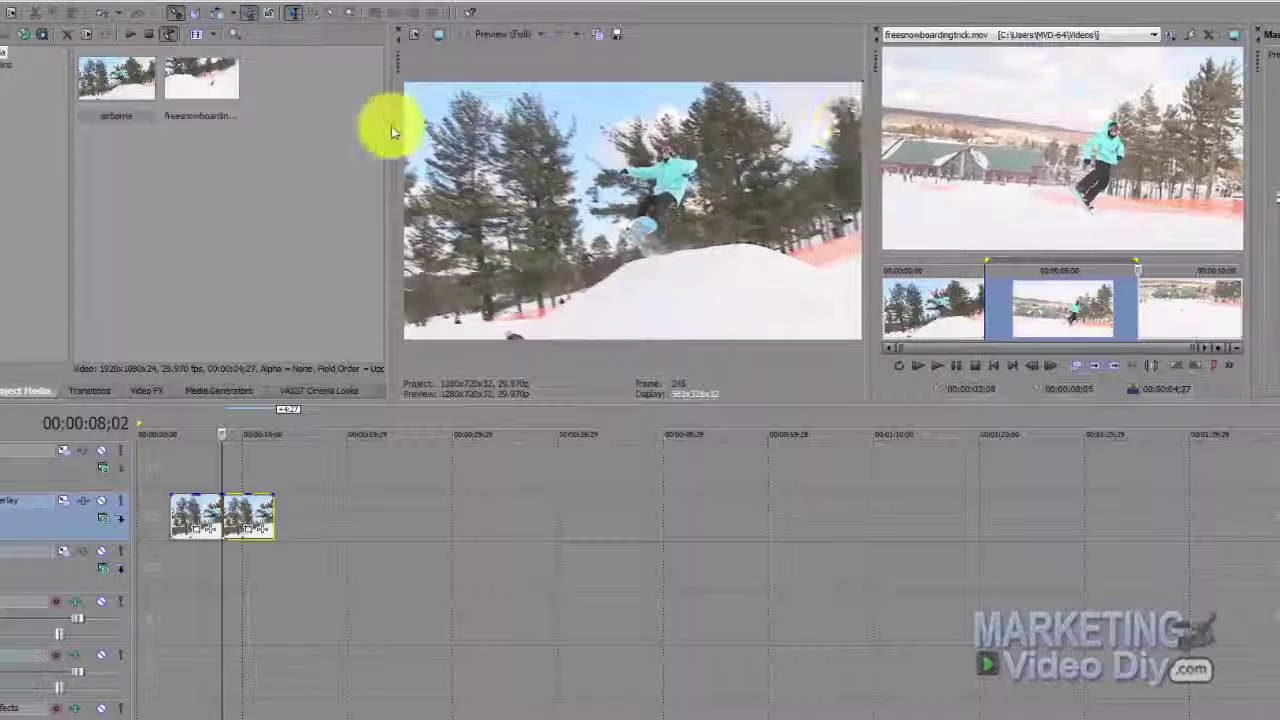
Widen the Video Preview and scrub the cursor across the two overlay clips
{"action": "left_click_drag", "start_coordinate": [387, 130], "coordinate": [330, 123]}
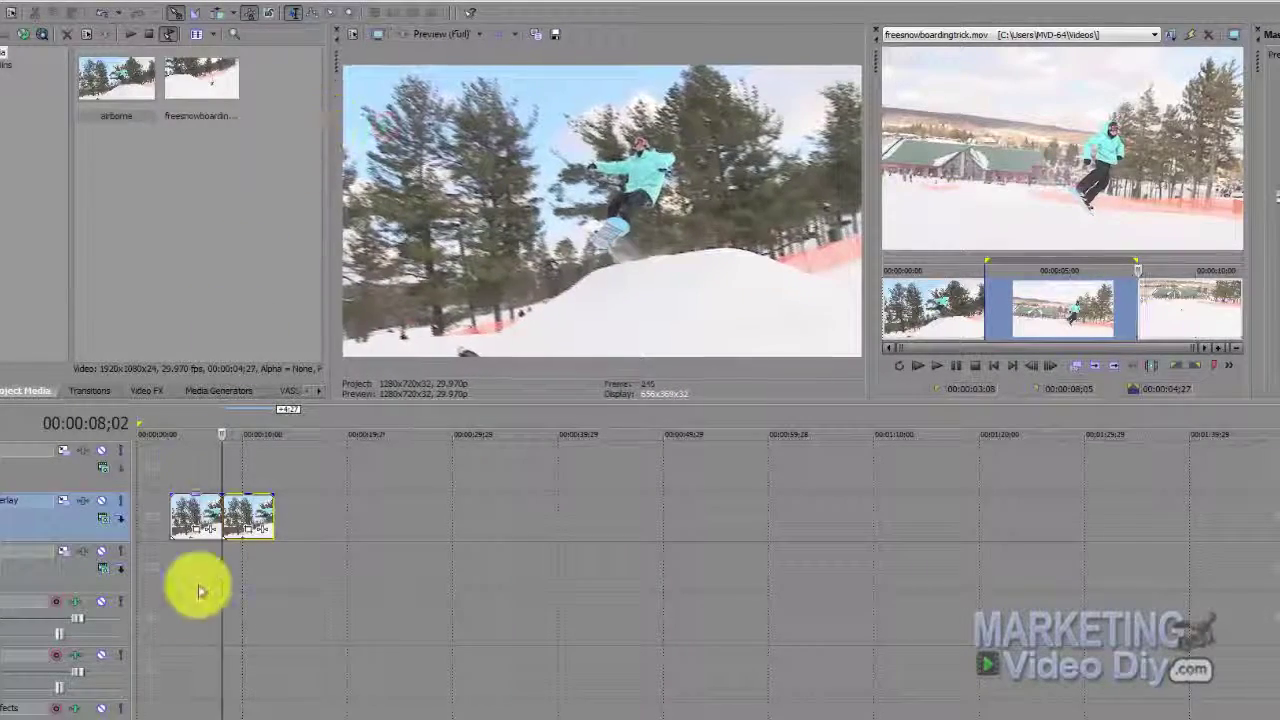
{"action": "mouse_move", "coordinate": [223, 600]}
{"action": "left_mouse_down"}
{"action": "mouse_move", "coordinate": [270, 601]}
{"action": "mouse_move", "coordinate": [220, 594]}
{"action": "left_mouse_up"}
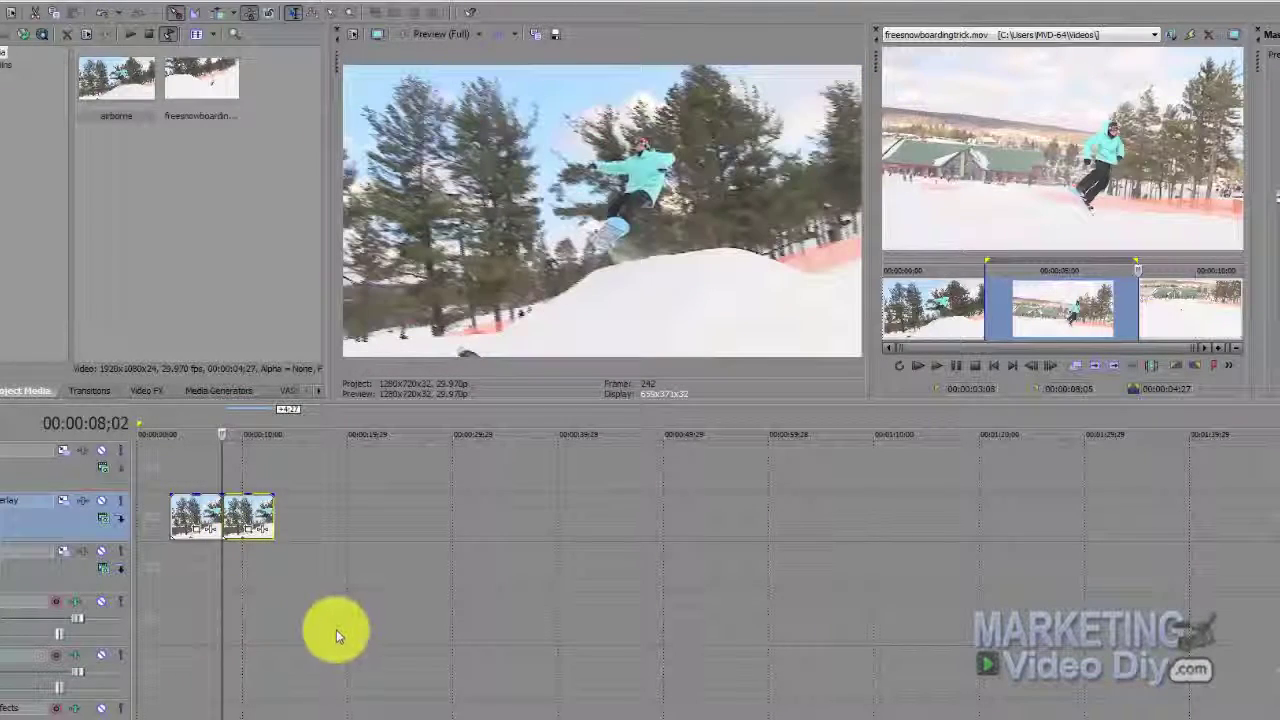